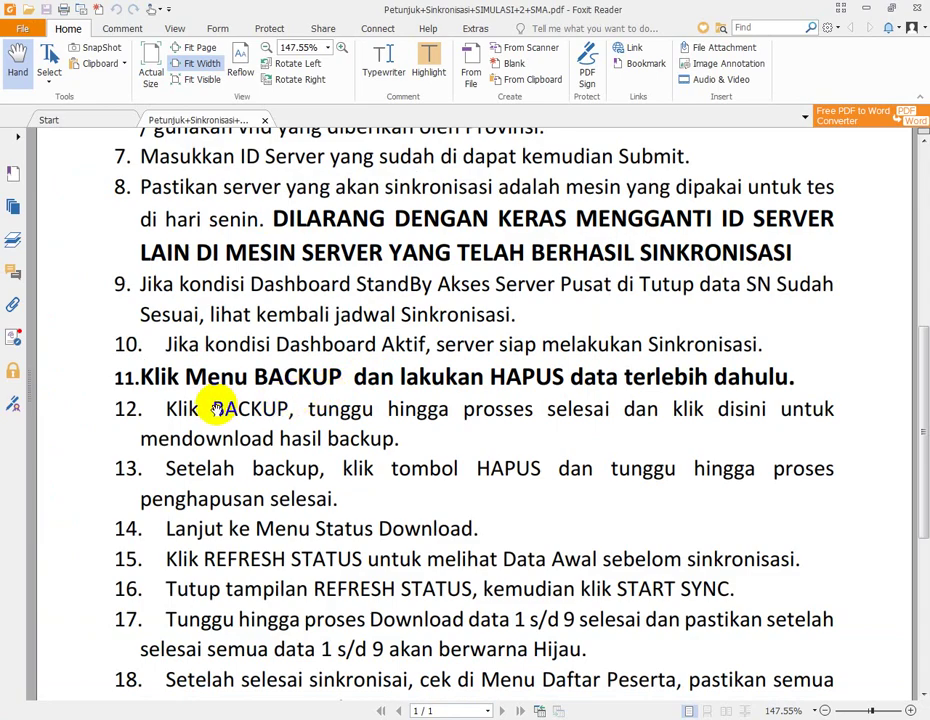
Step: Switch from the synchronization instructions to CBT Sync in Chrome and start the data backup
middle_click(307, 400)
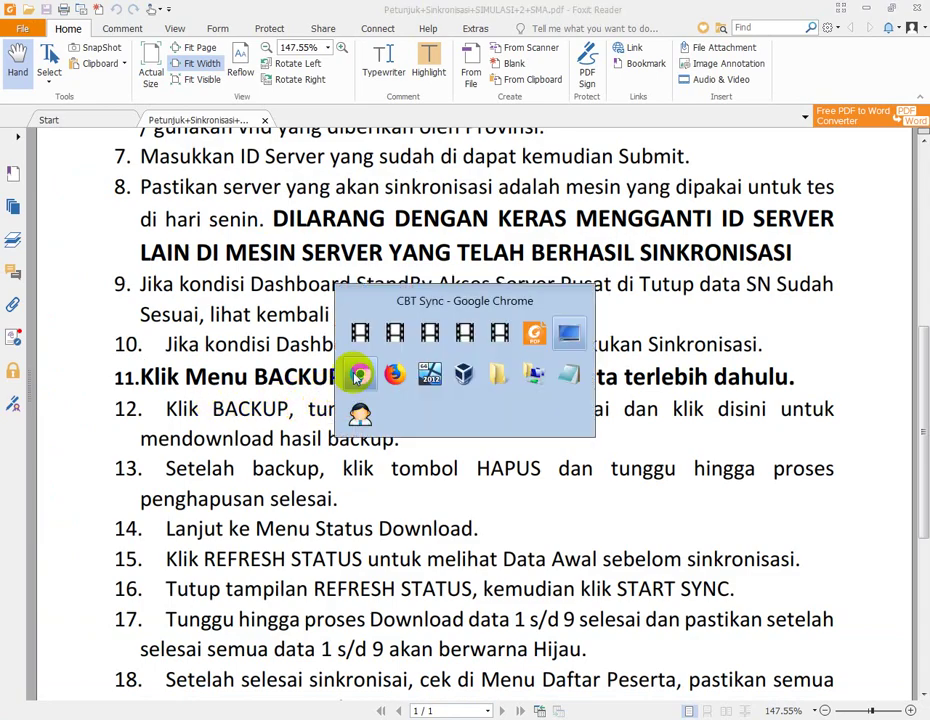
click(358, 375)
click(237, 225)
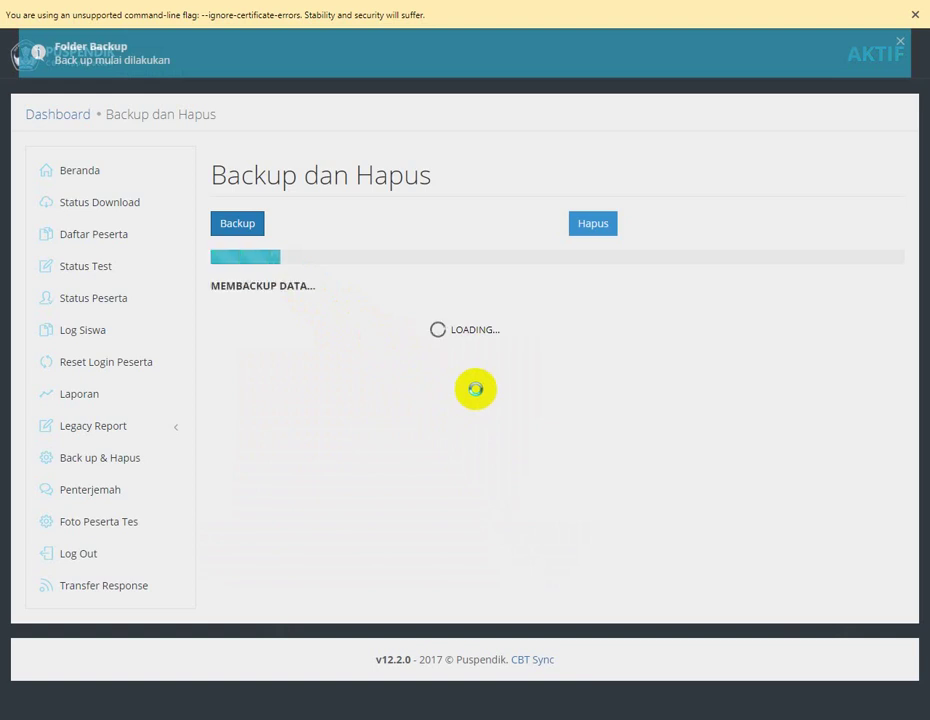
Step: Consult the backup instructions in the Foxit Reader PDF, and download the finished backup from CBT Sync in Chrome
key(alt+Tab)
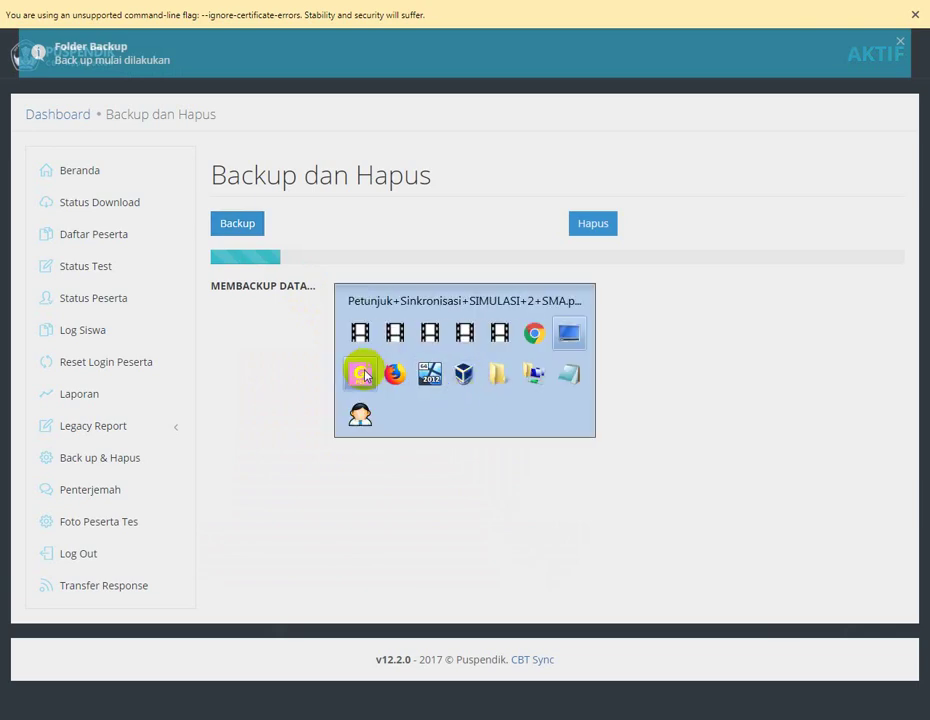
click(363, 374)
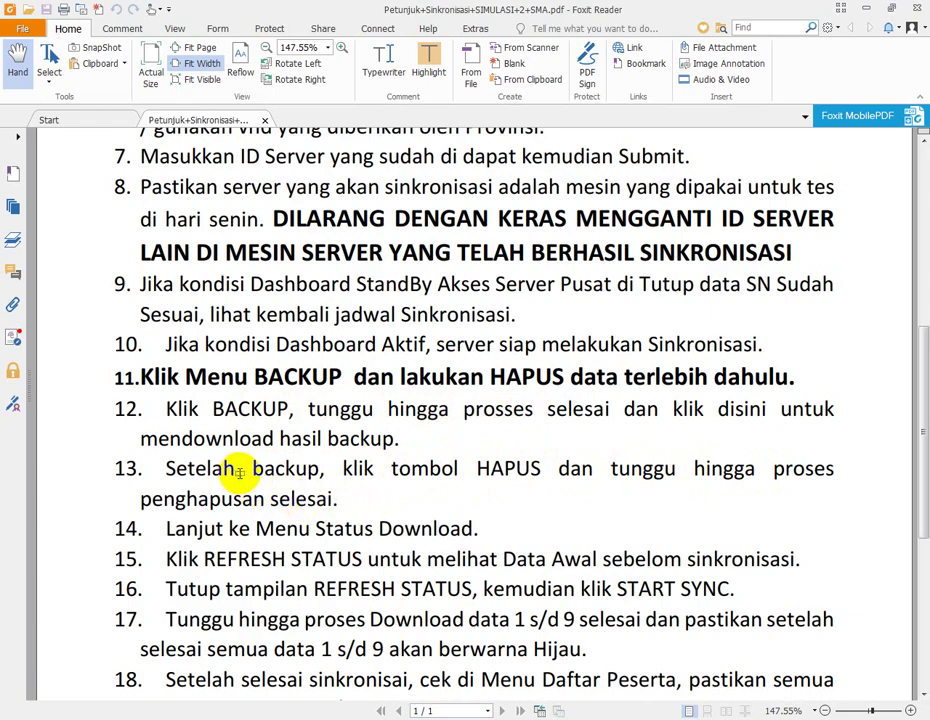
key(alt+Tab)
click(361, 378)
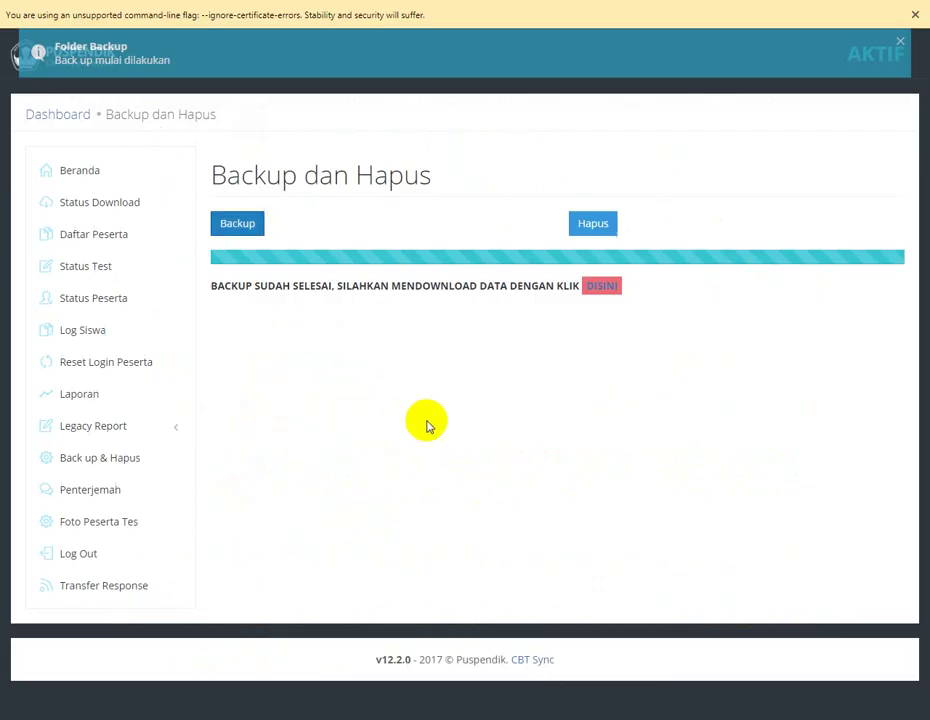
click(598, 287)
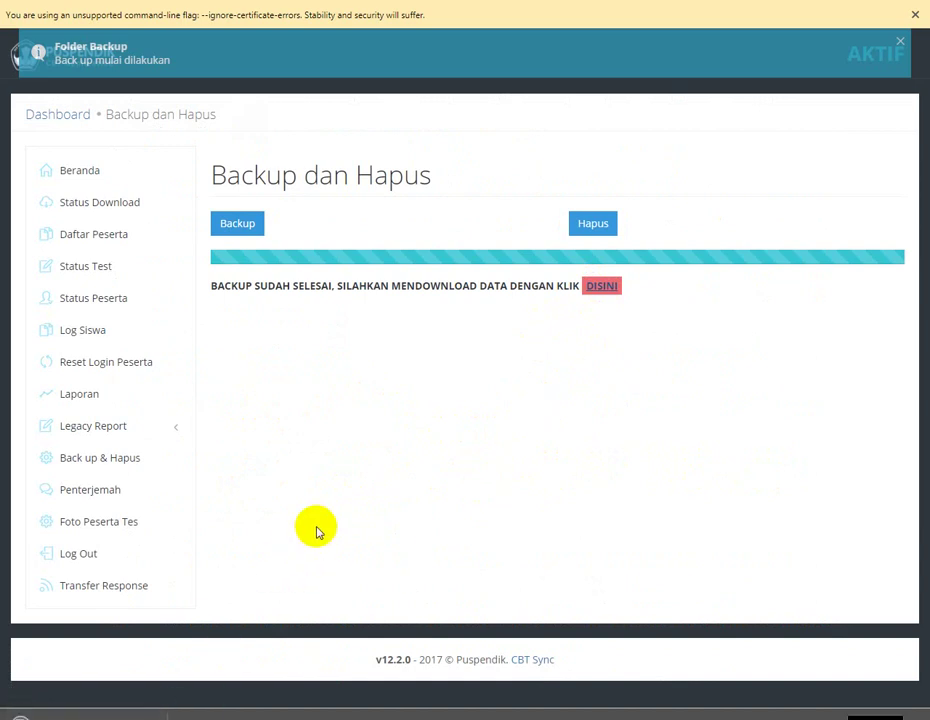
Step: Read instruction 13 in the Foxit Reader PDF, and delete all server data in CBT Sync, ticking the deletion confirmation
key(alt+Tab)
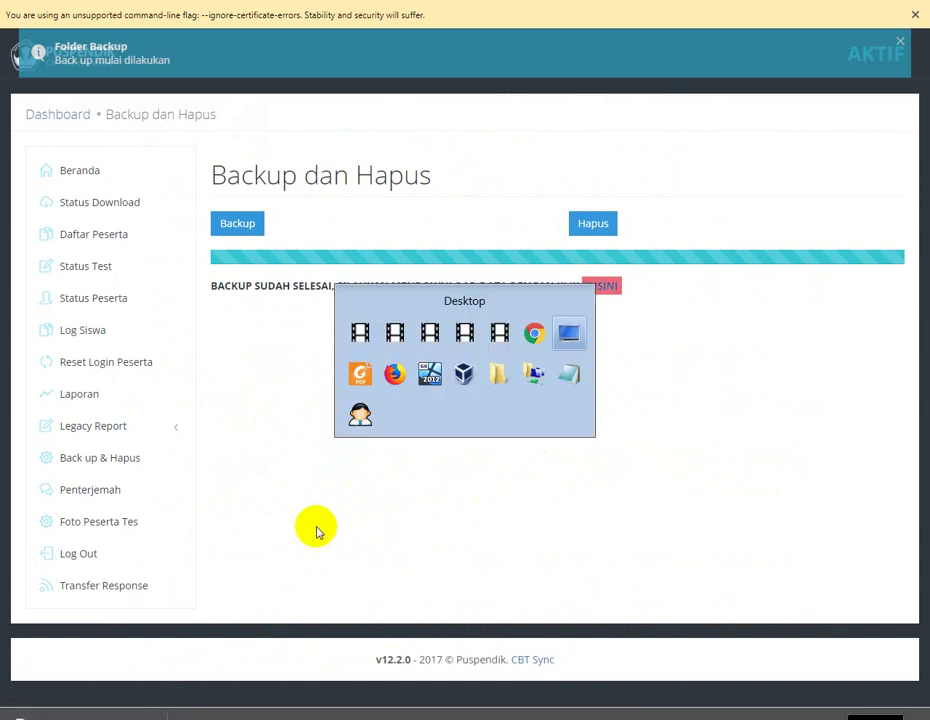
click(361, 374)
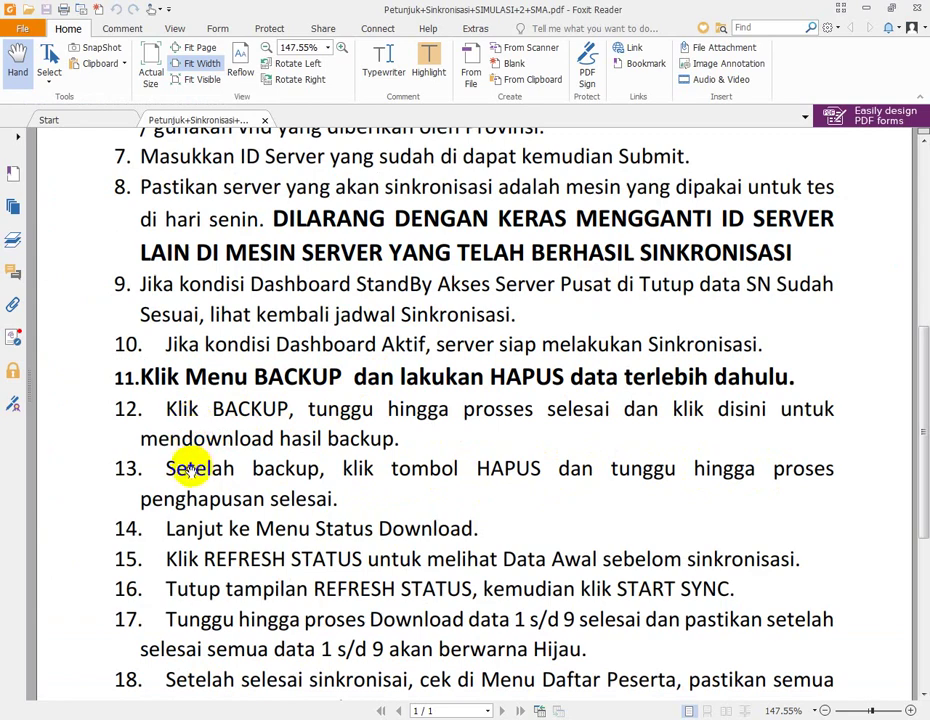
scroll(365, 457, down, 2)
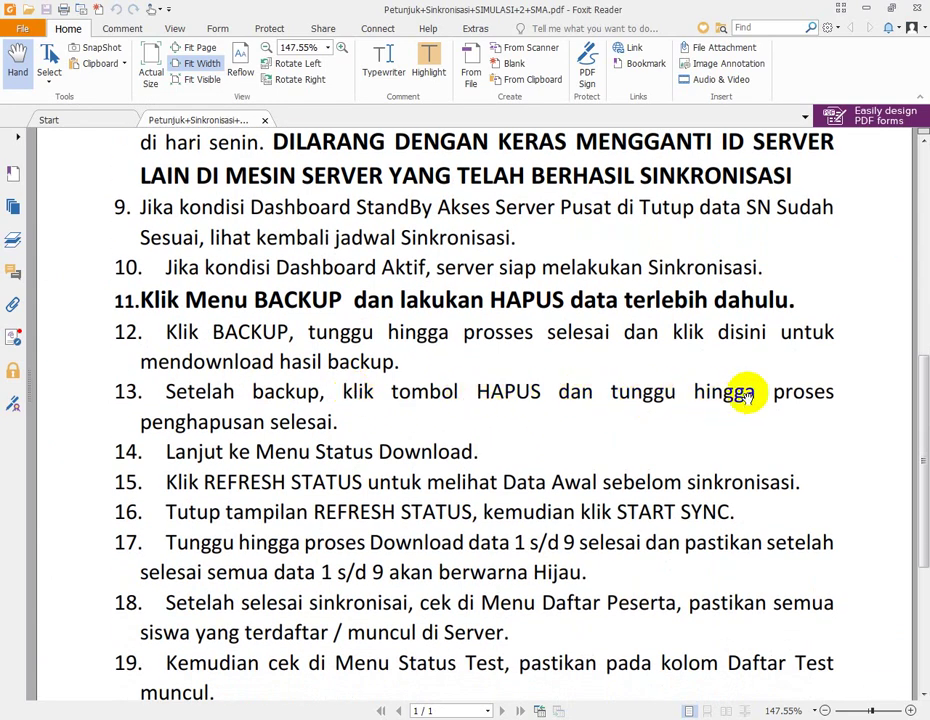
key(alt+Tab)
click(361, 374)
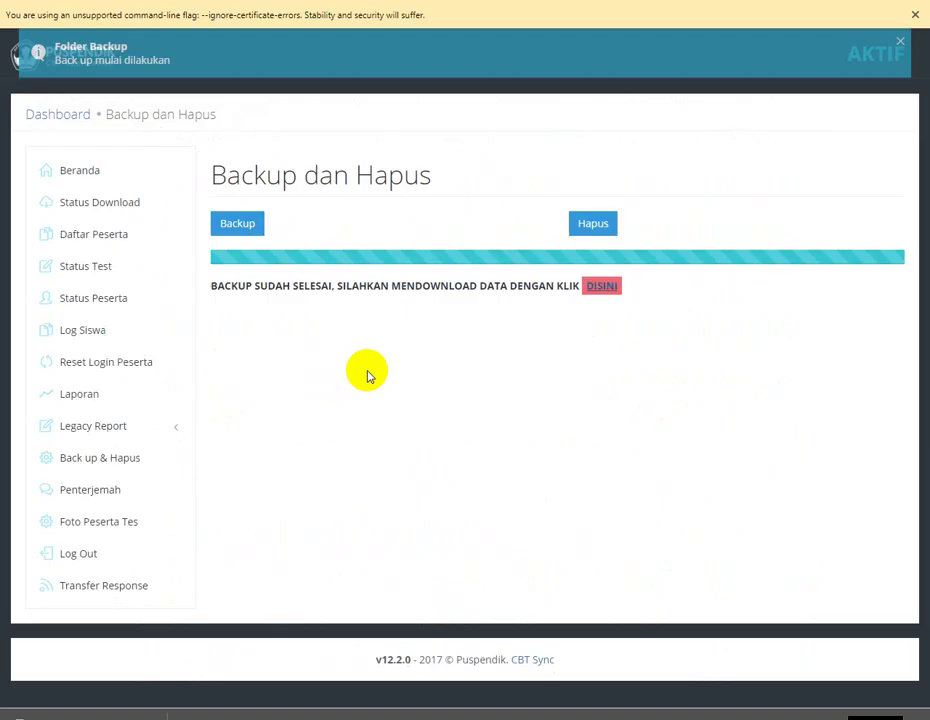
click(592, 226)
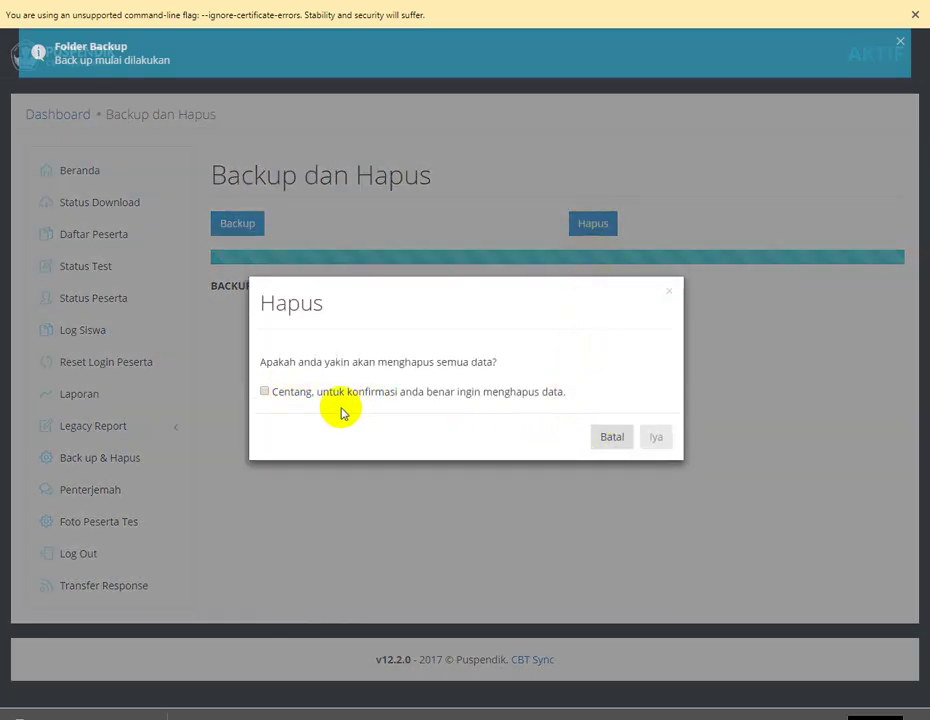
click(264, 391)
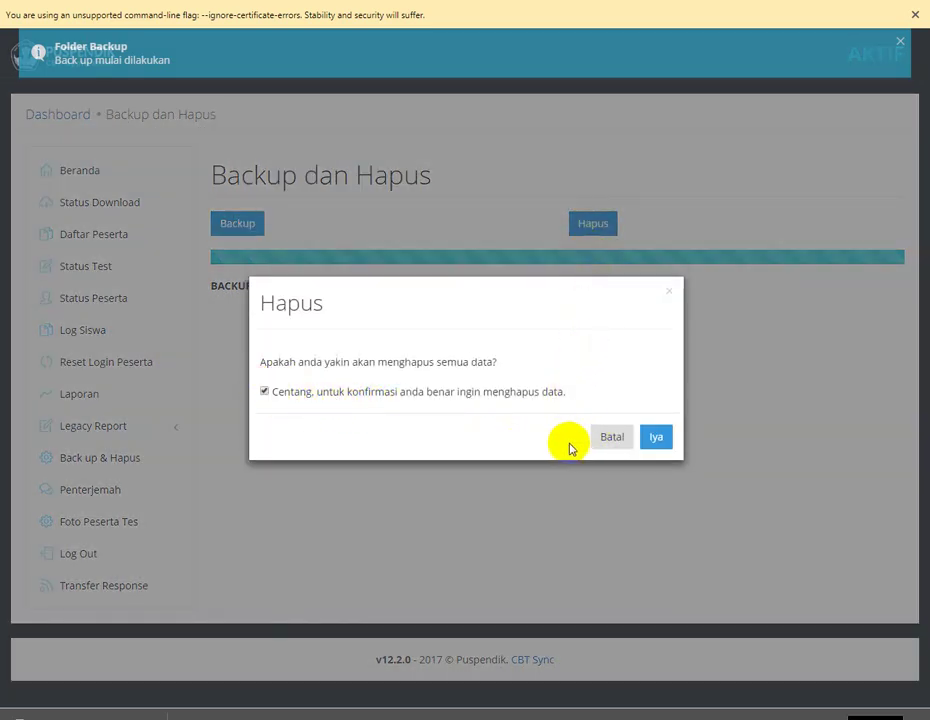
click(650, 440)
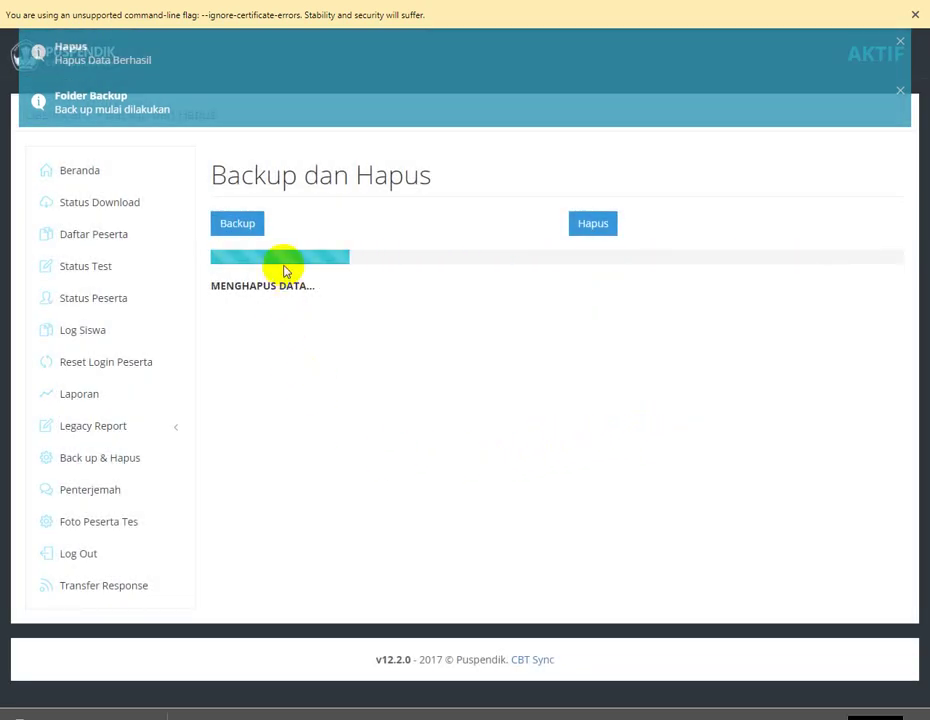
click(914, 14)
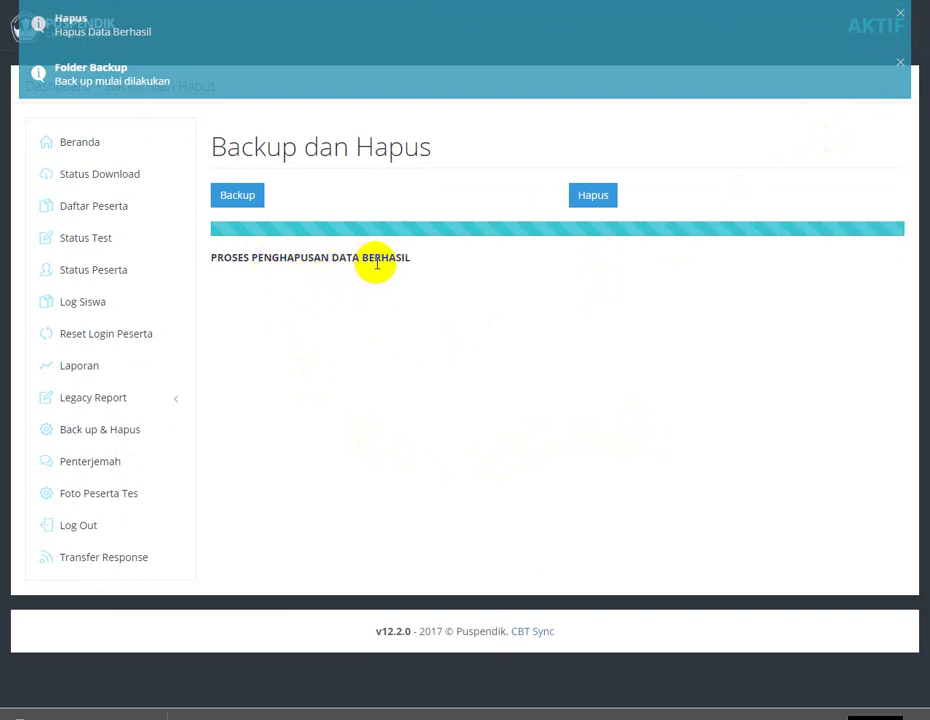
Step: Read instruction 14 in the Foxit Reader PDF, and open the Status Download page in CBT Sync
key(alt+Tab)
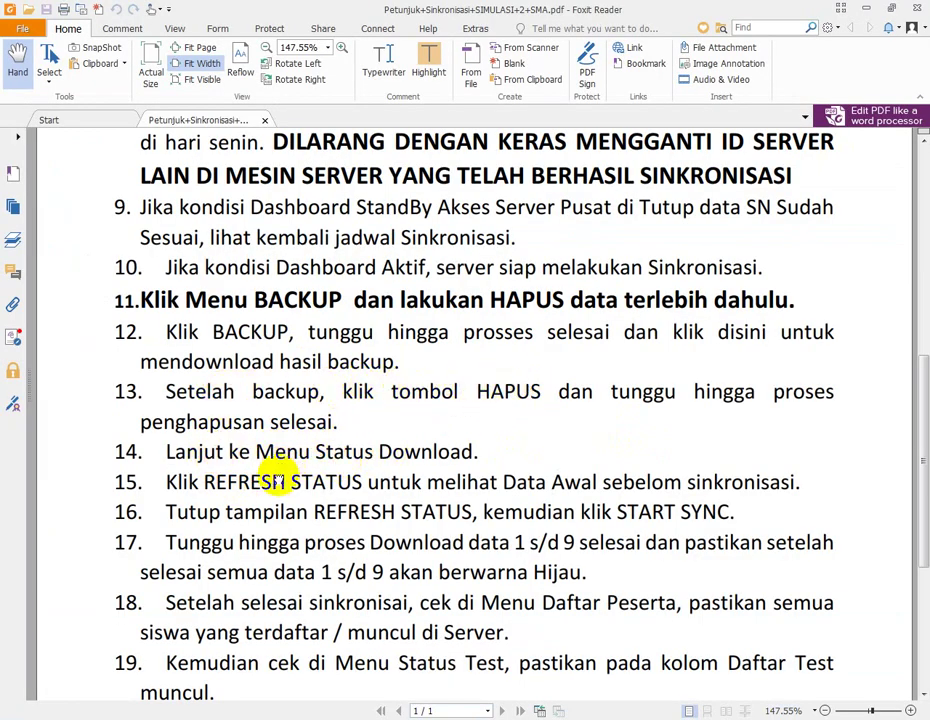
drag(266, 459, 300, 368)
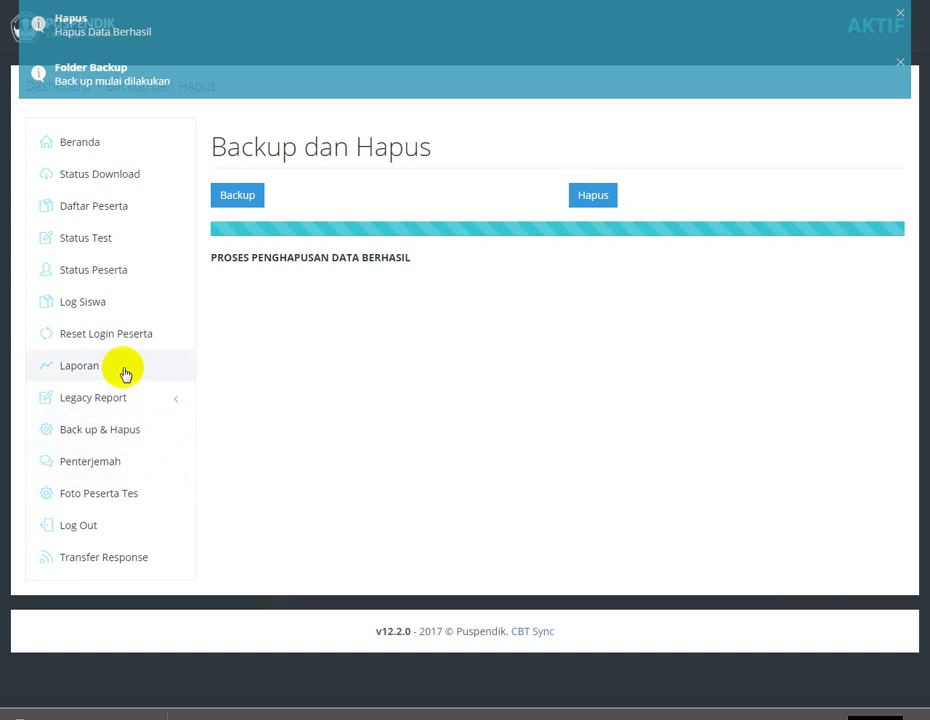
click(111, 177)
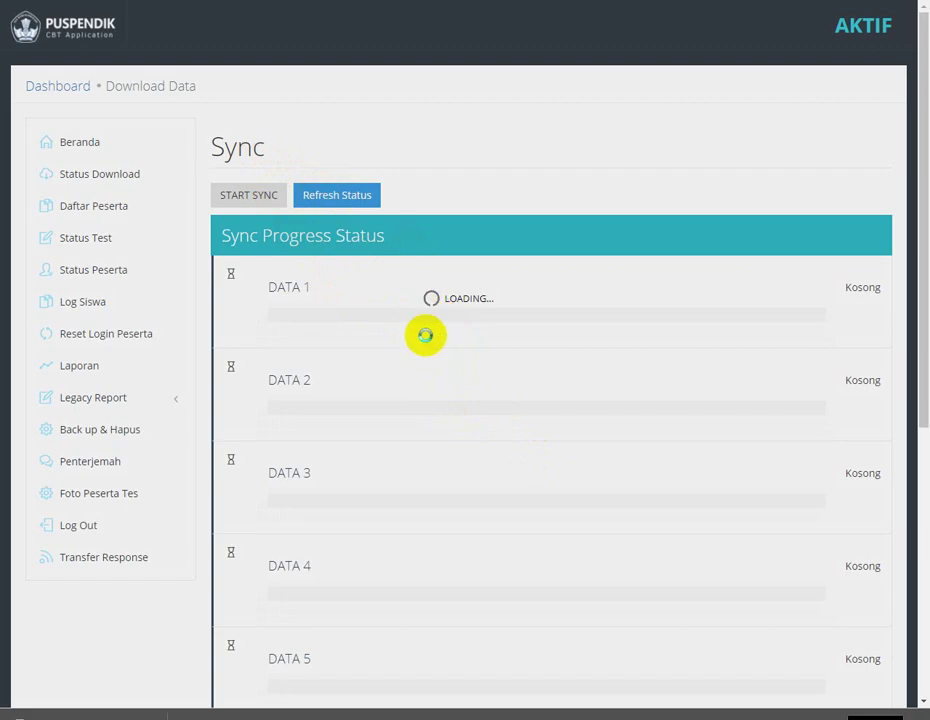
Step: Read instructions 15 and 16 in the PDF, and refresh the CBT Sync download status to review the initial data before synchronization
key(alt+Tab)
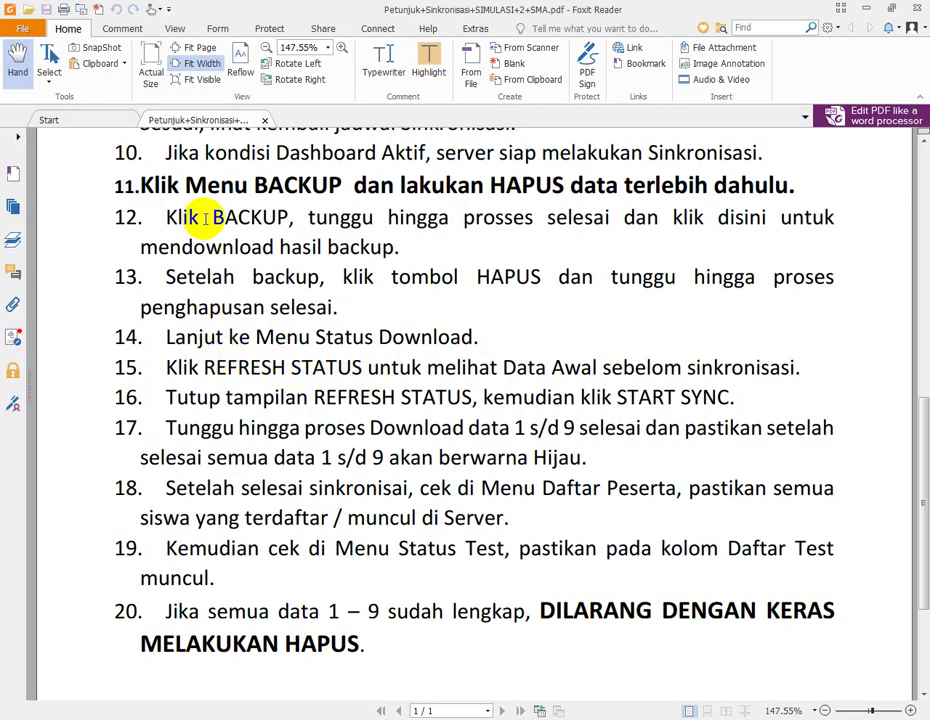
drag(271, 307, 249, 340)
click(405, 306)
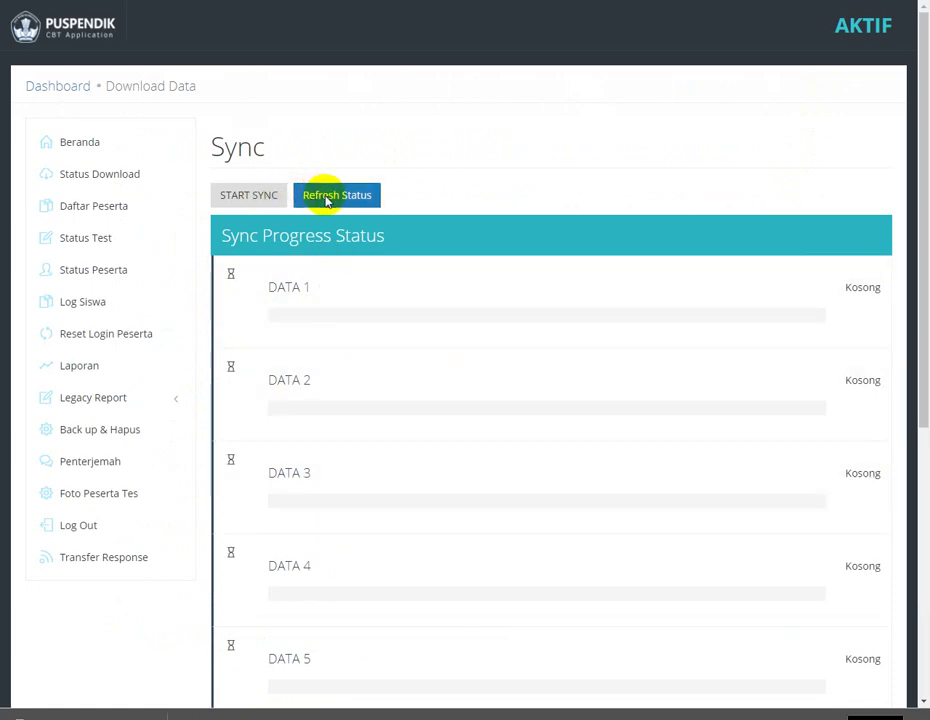
click(327, 199)
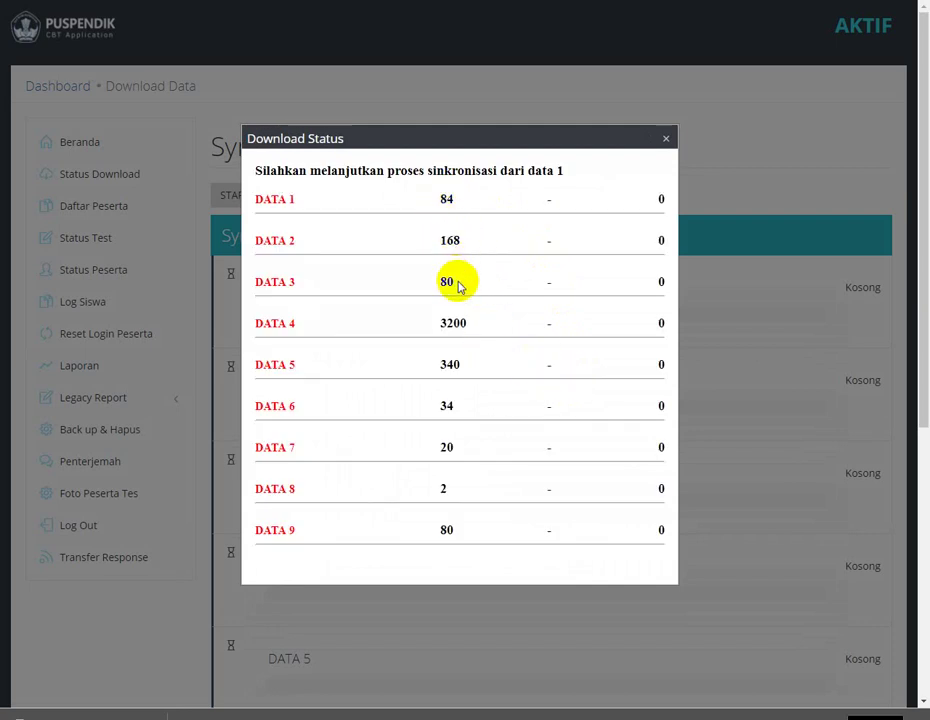
click(666, 139)
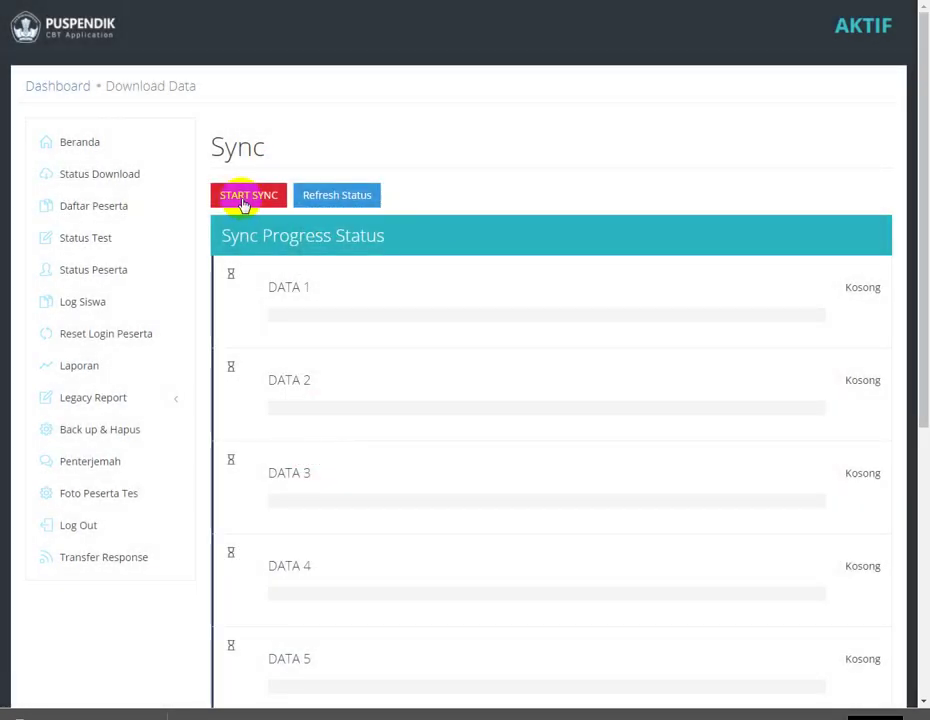
Step: Start the synchronization in CBT Sync and follow the download progress of DATA 1 through DATA 9
click(243, 200)
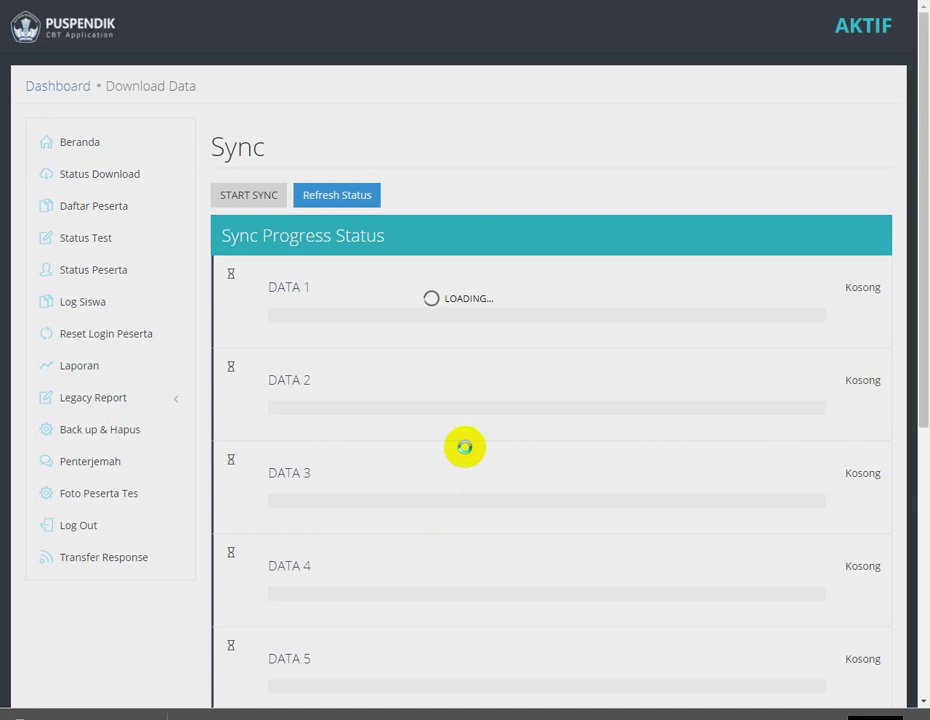
scroll(465, 447, down, 5)
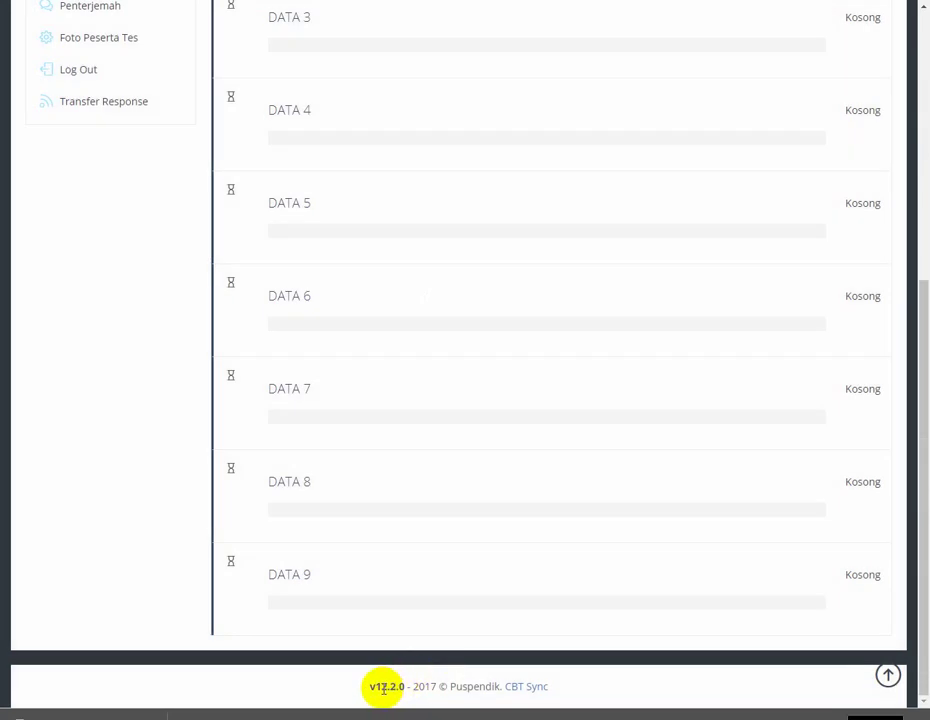
scroll(426, 502, up, 5)
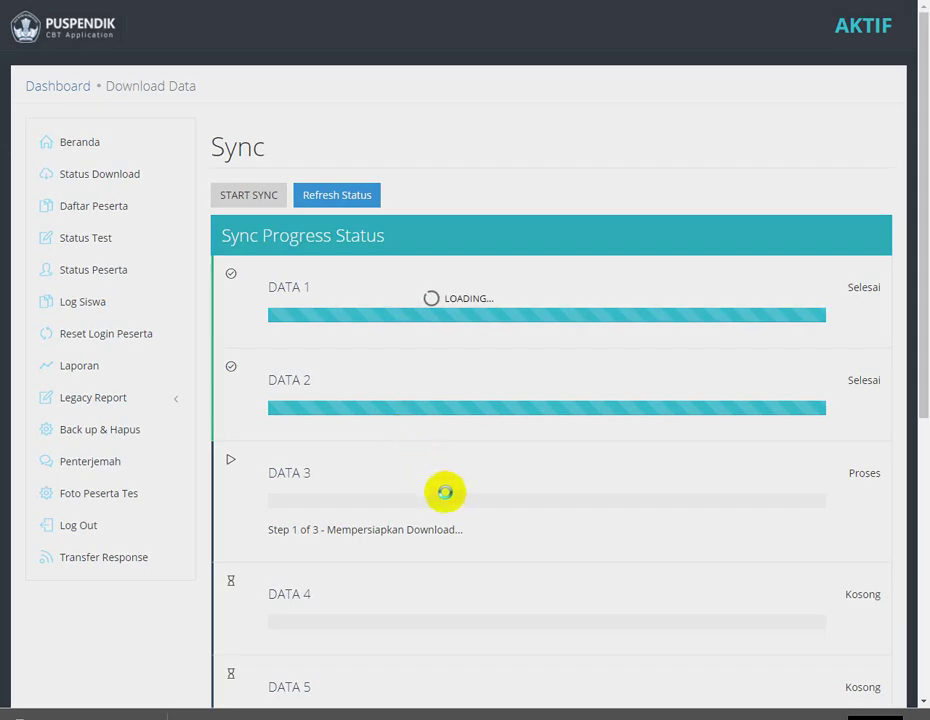
scroll(477, 502, down, 1)
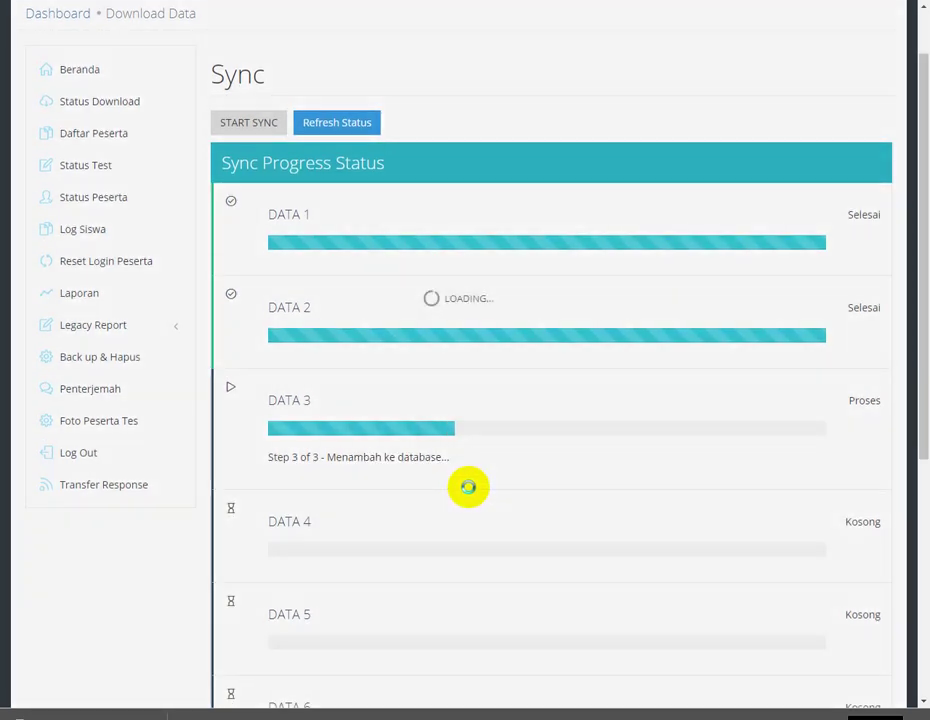
scroll(469, 486, down, 1)
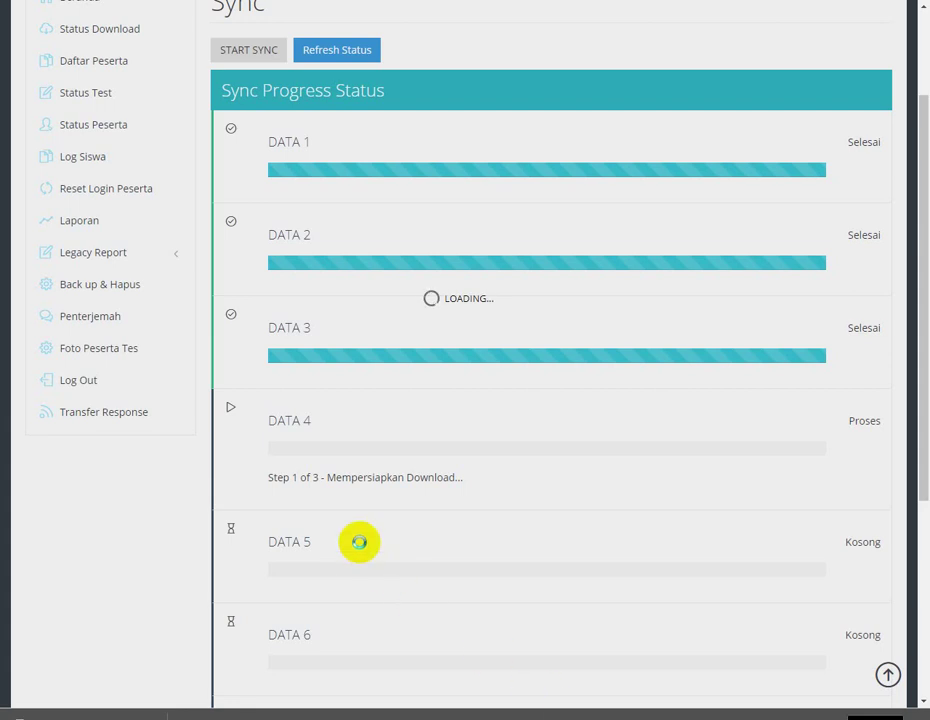
scroll(359, 541, down, 2)
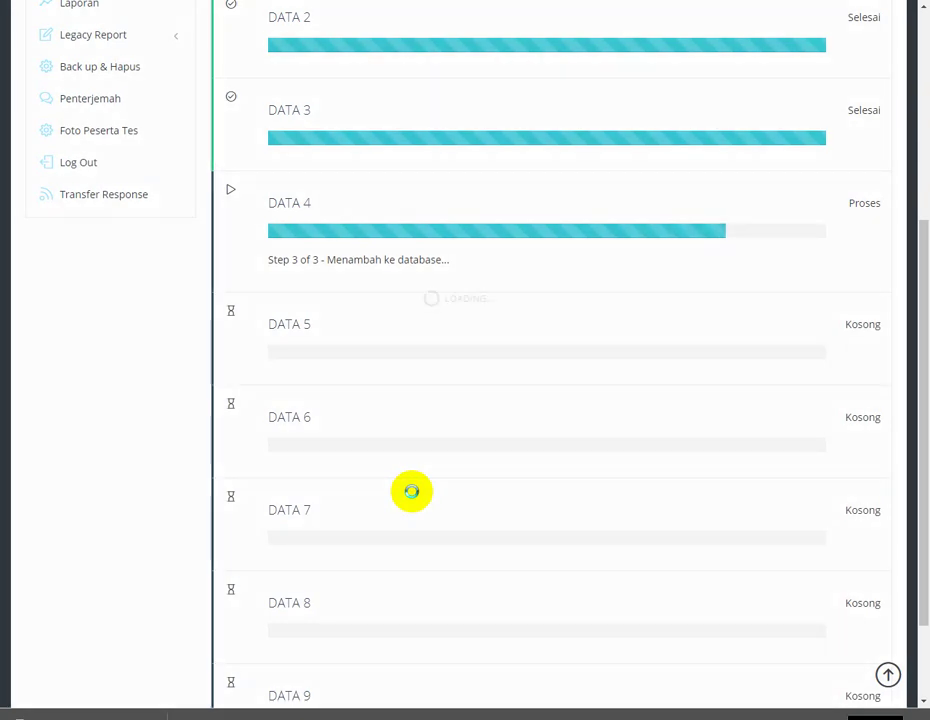
scroll(411, 491, down, 1)
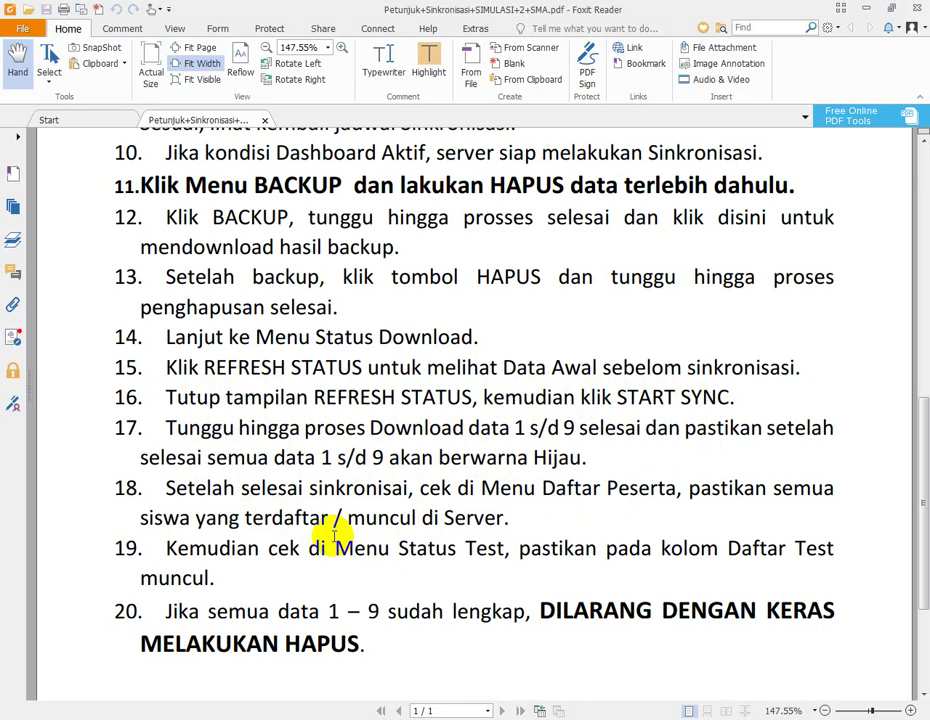
Step: Review the final instructions in the Foxit Reader PDF, and refresh the CBT Sync download status to check the downloaded data
scroll(249, 538, down, 3)
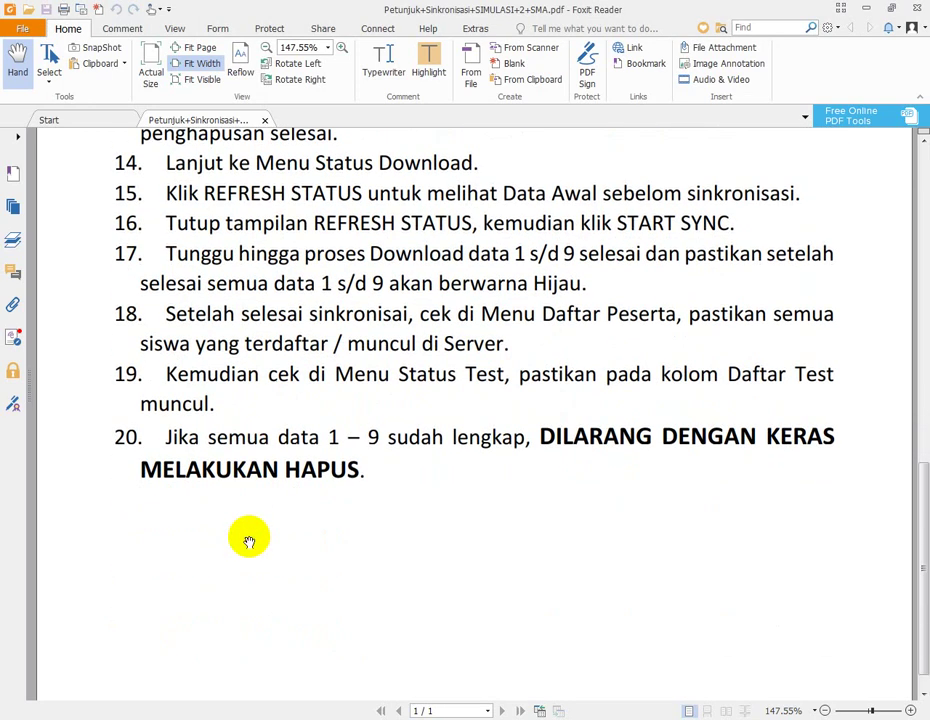
scroll(249, 540, down, 1)
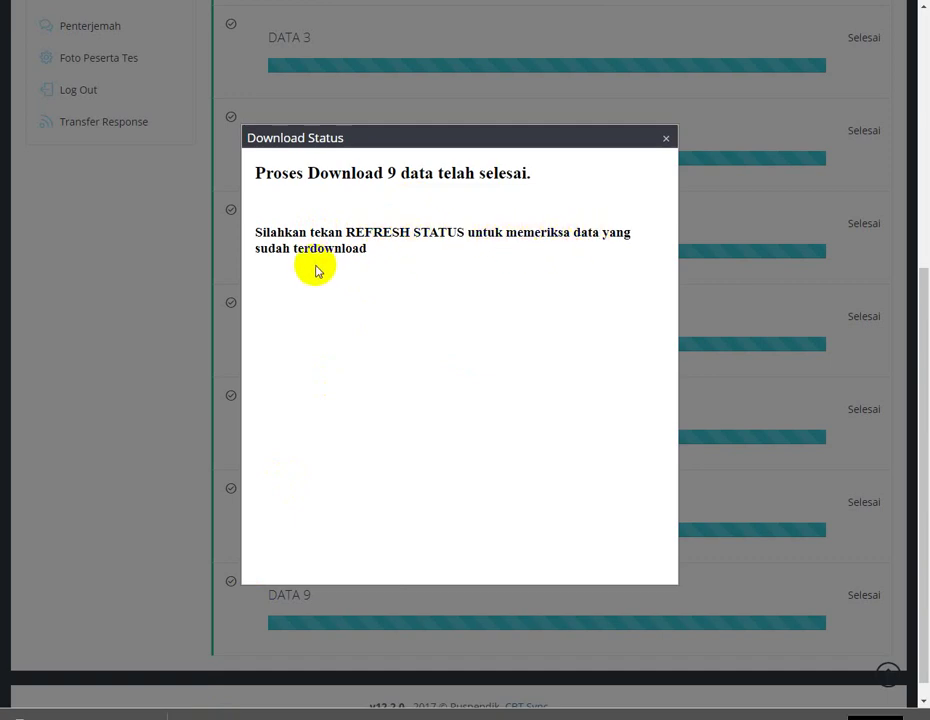
click(665, 139)
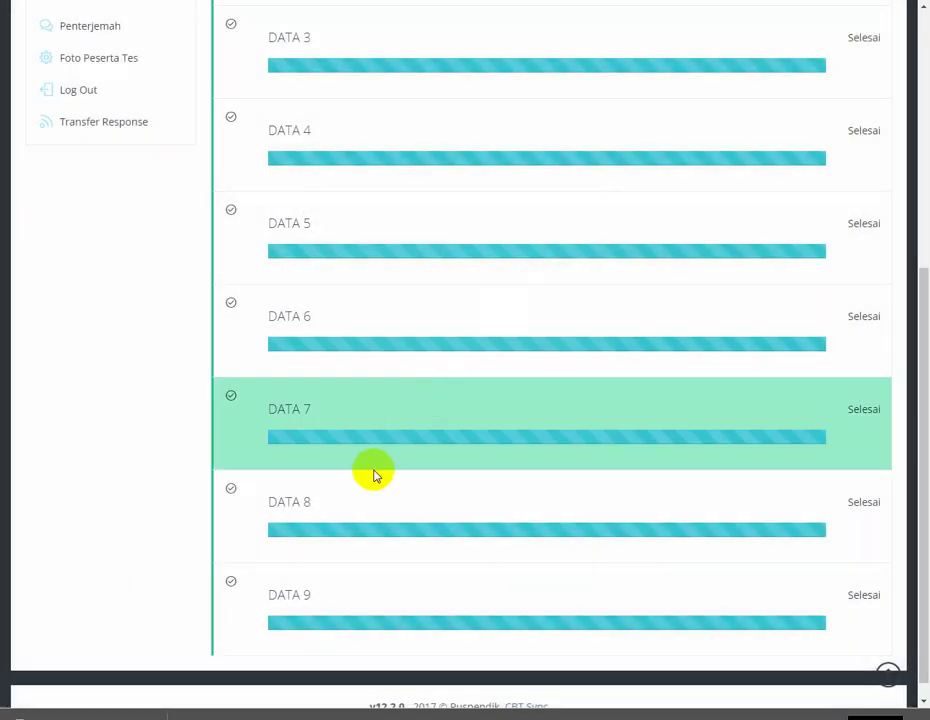
scroll(376, 475, up, 5)
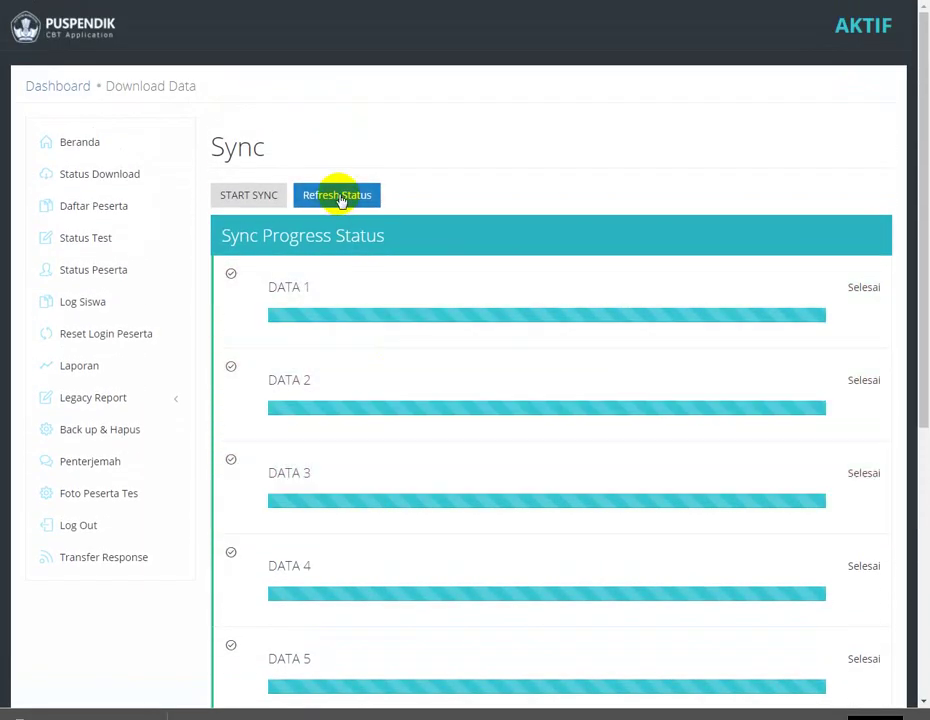
click(340, 197)
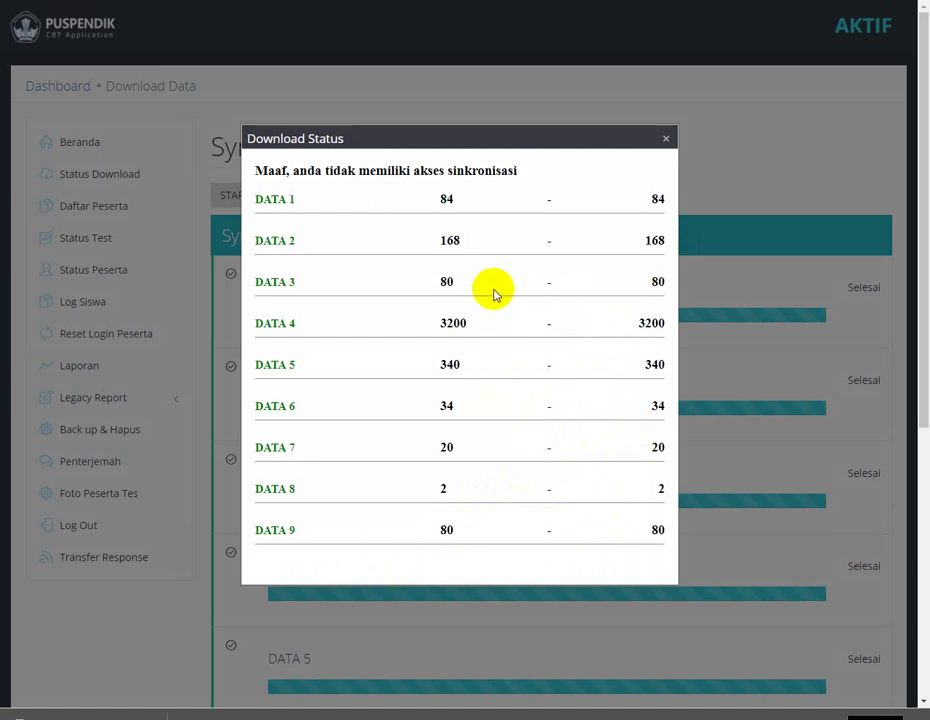
click(665, 138)
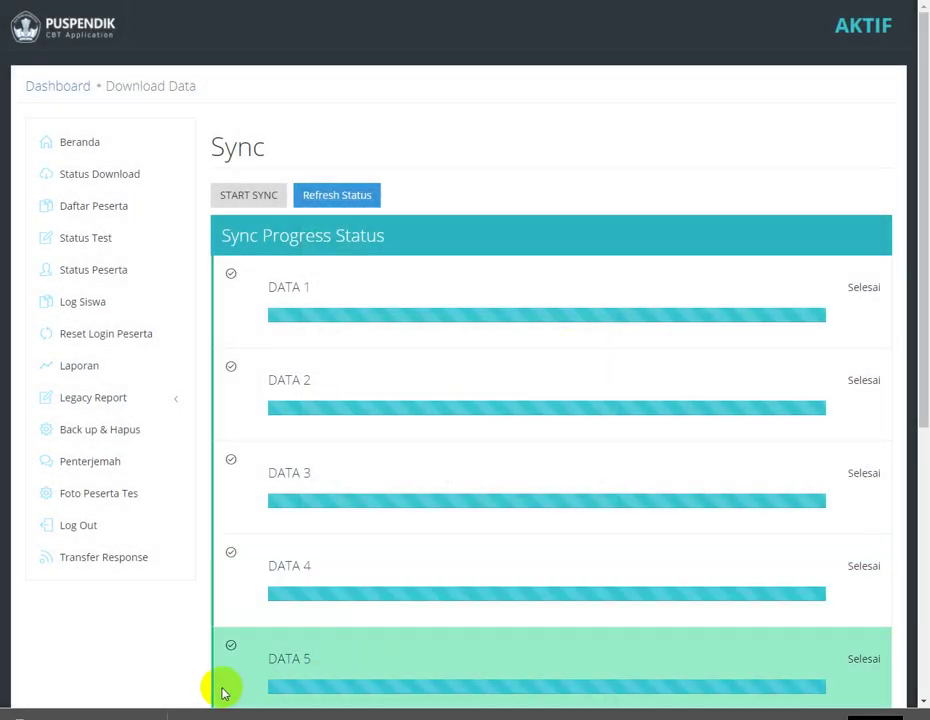
Step: Read instruction 18 in the Foxit Reader PDF, and review the full first page of students under Daftar Peserta in CBT Sync
key(alt+Tab)
click(389, 382)
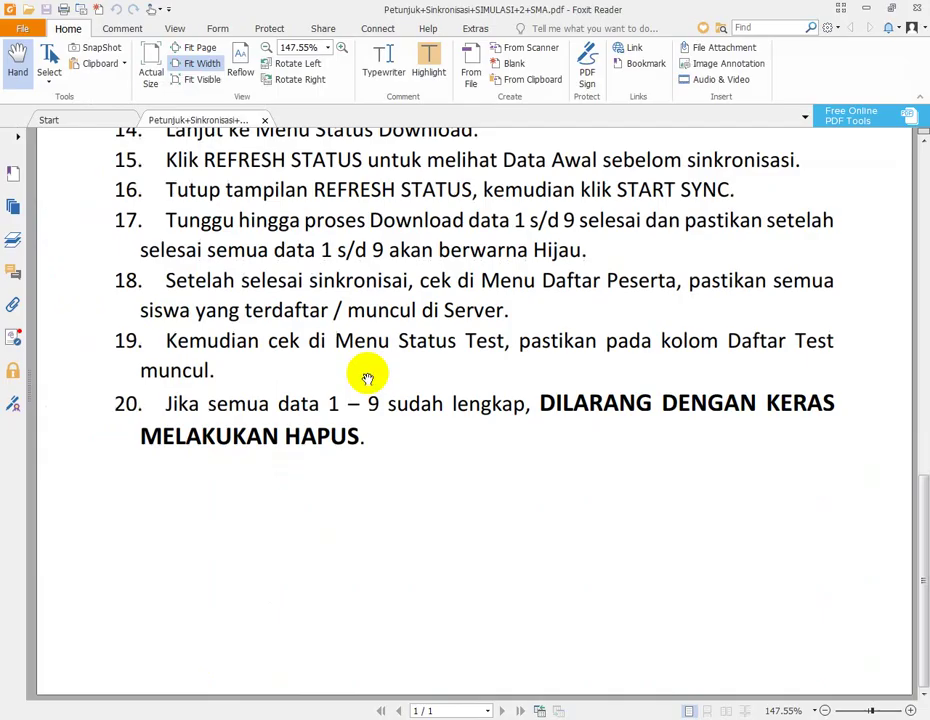
scroll(349, 436, up, 2)
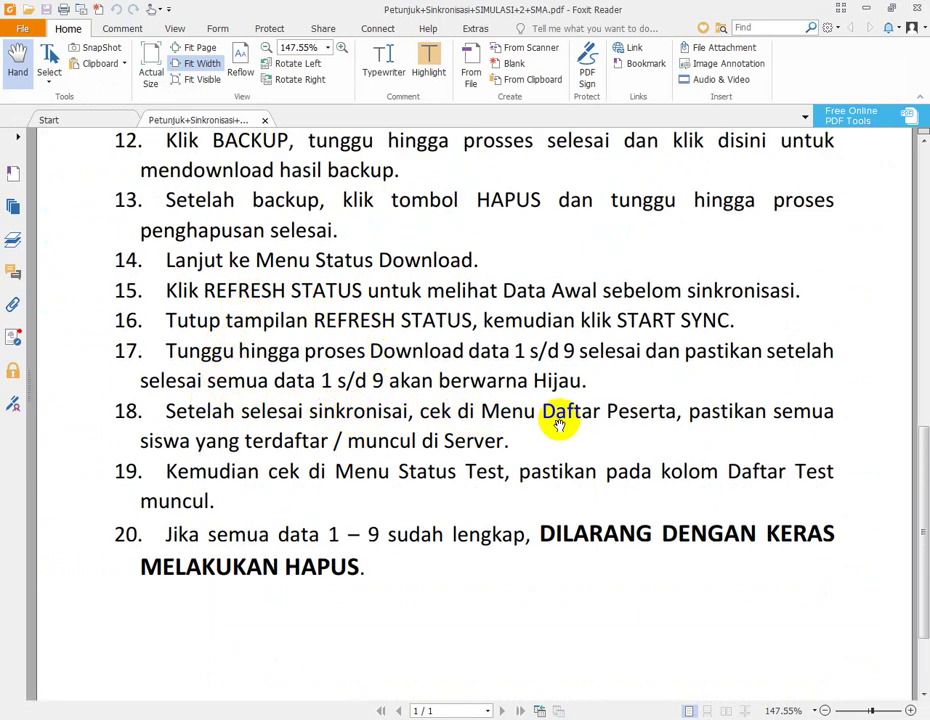
key(alt+Tab)
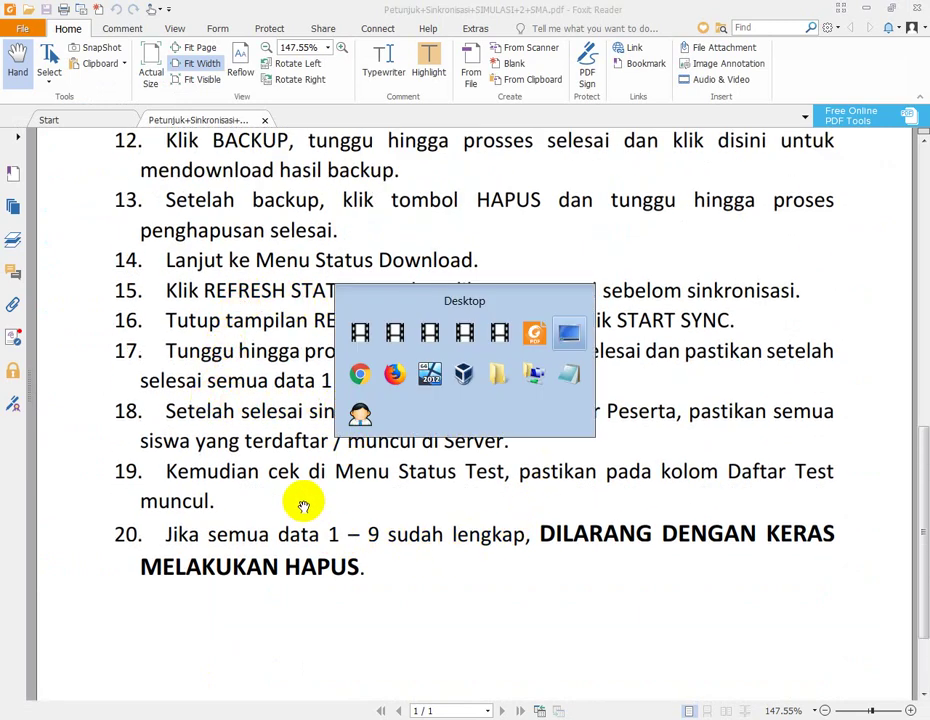
click(360, 374)
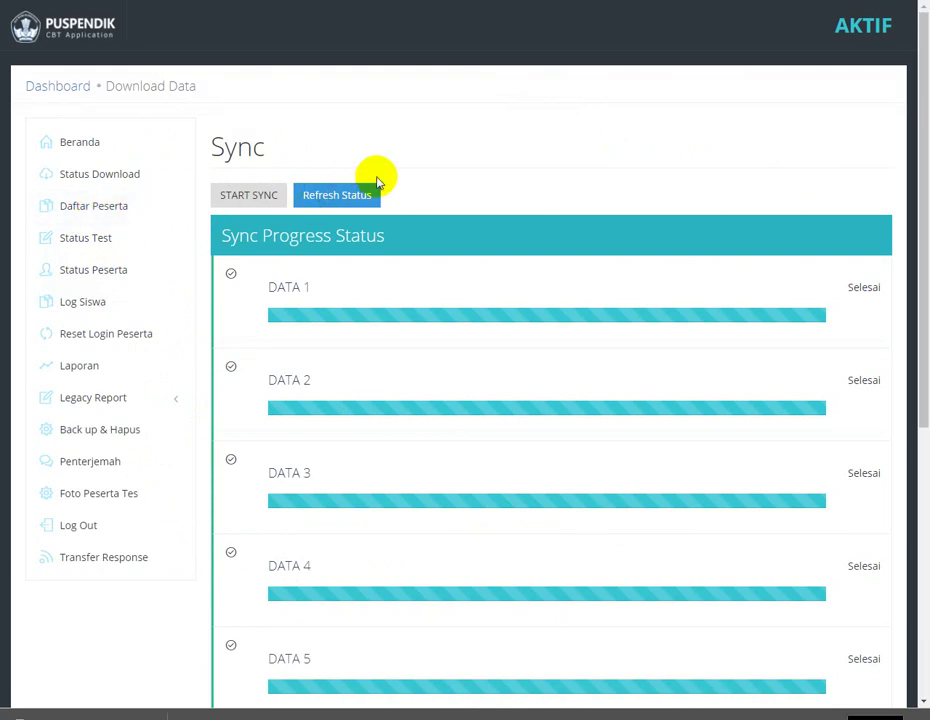
click(60, 212)
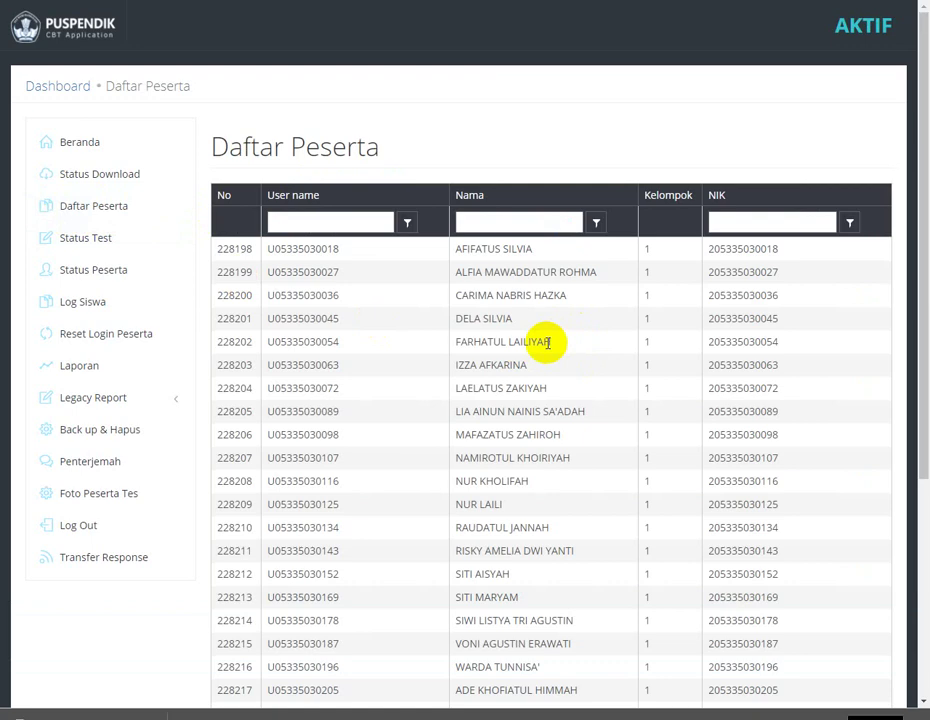
scroll(548, 342, down, 3)
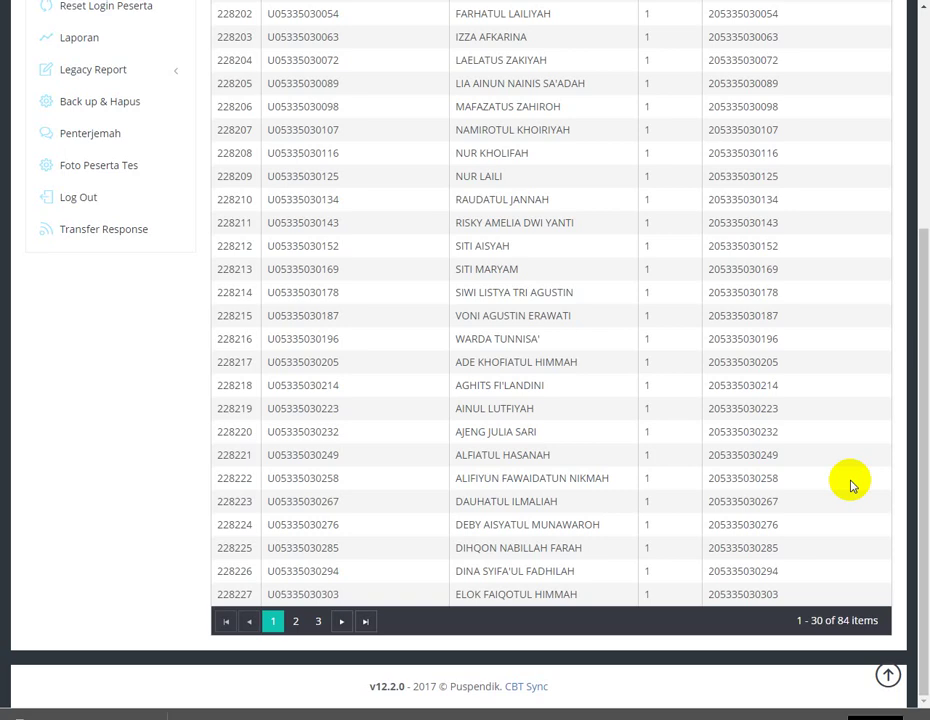
scroll(316, 623, up, 3)
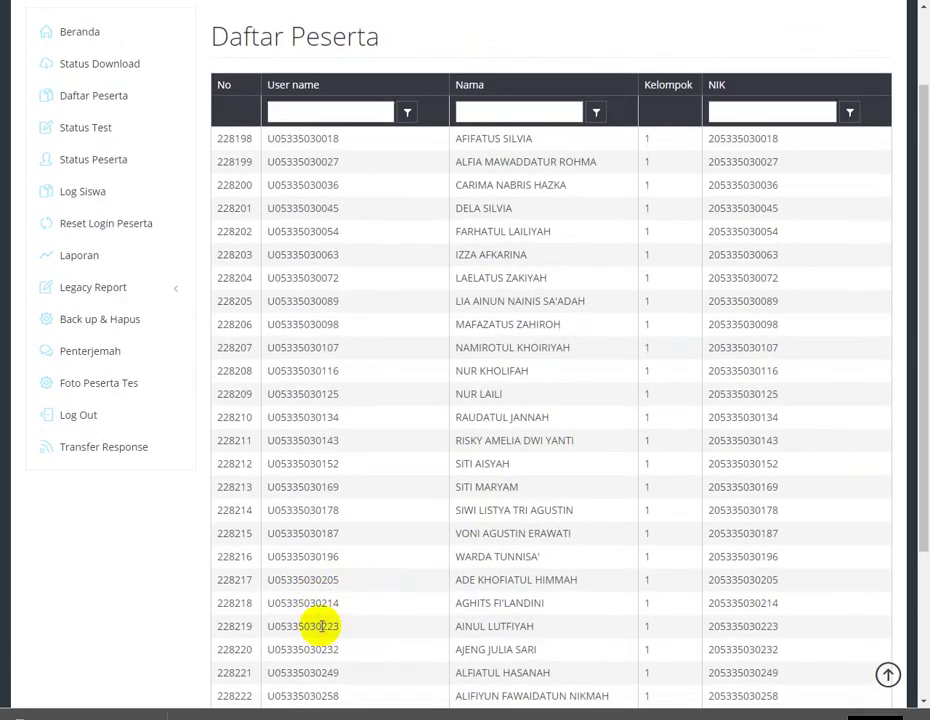
Step: Read instruction 19 in the Foxit Reader PDF, and check the Daftar Tes and Kelompok choices on the Status Test page in CBT Sync
key(alt+Tab)
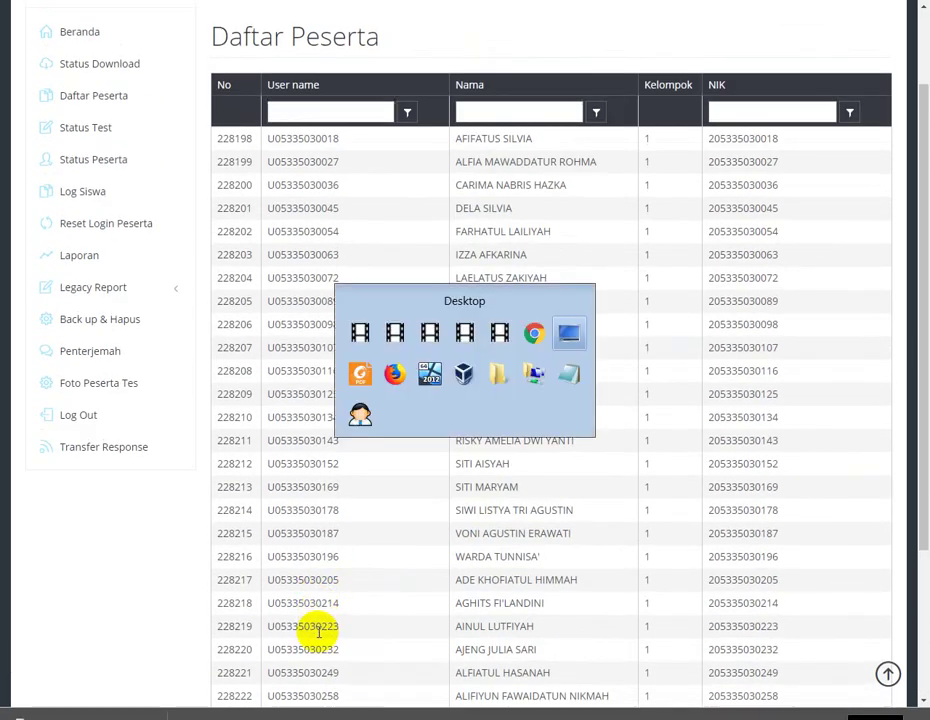
click(361, 373)
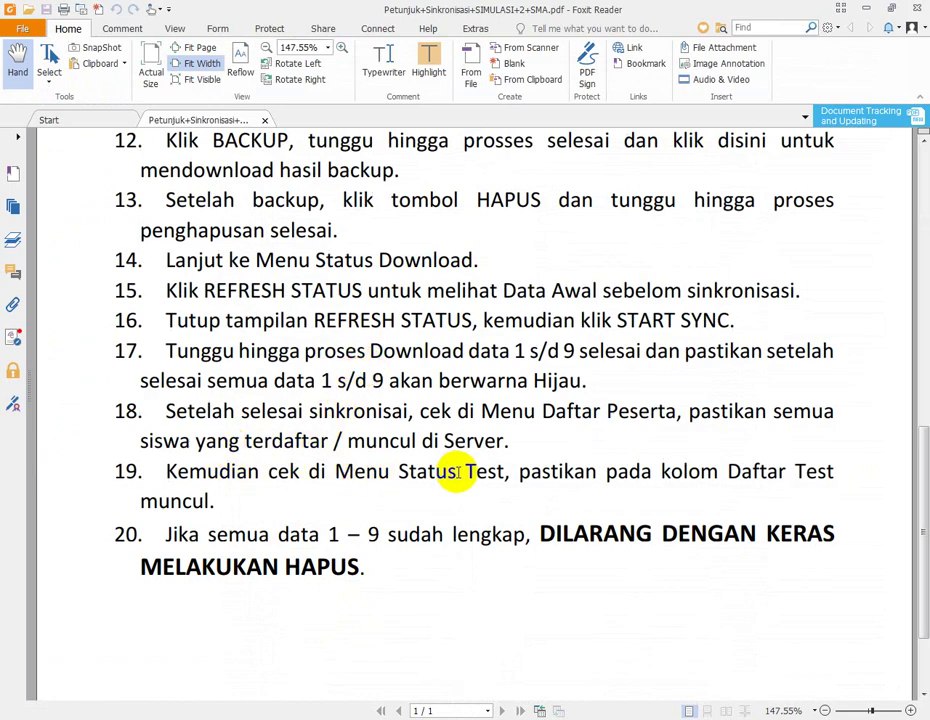
key(alt+Tab)
click(362, 375)
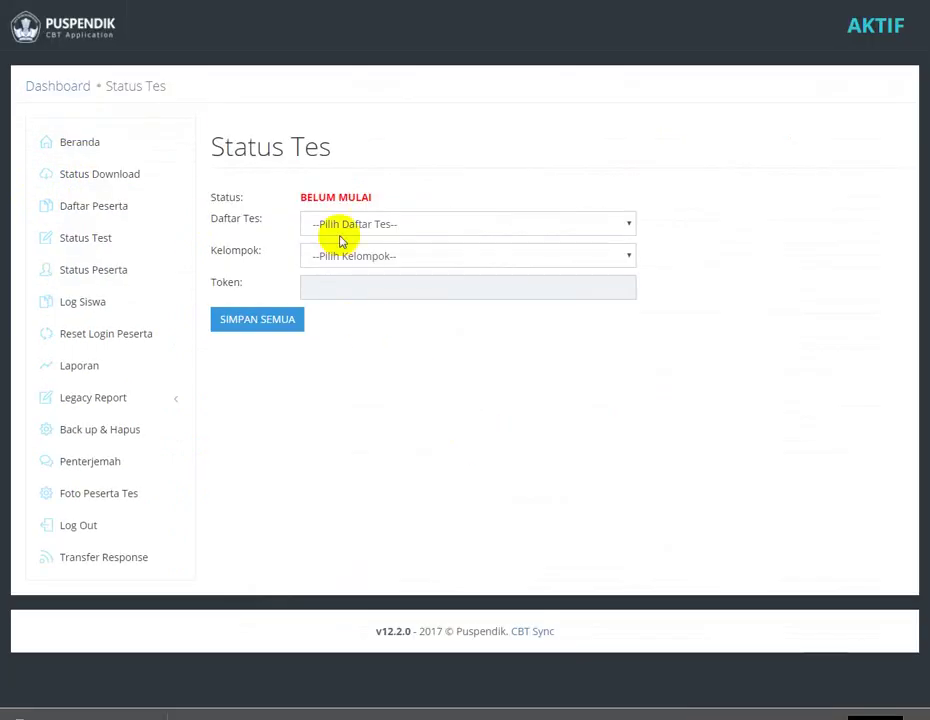
click(355, 224)
click(394, 258)
click(394, 262)
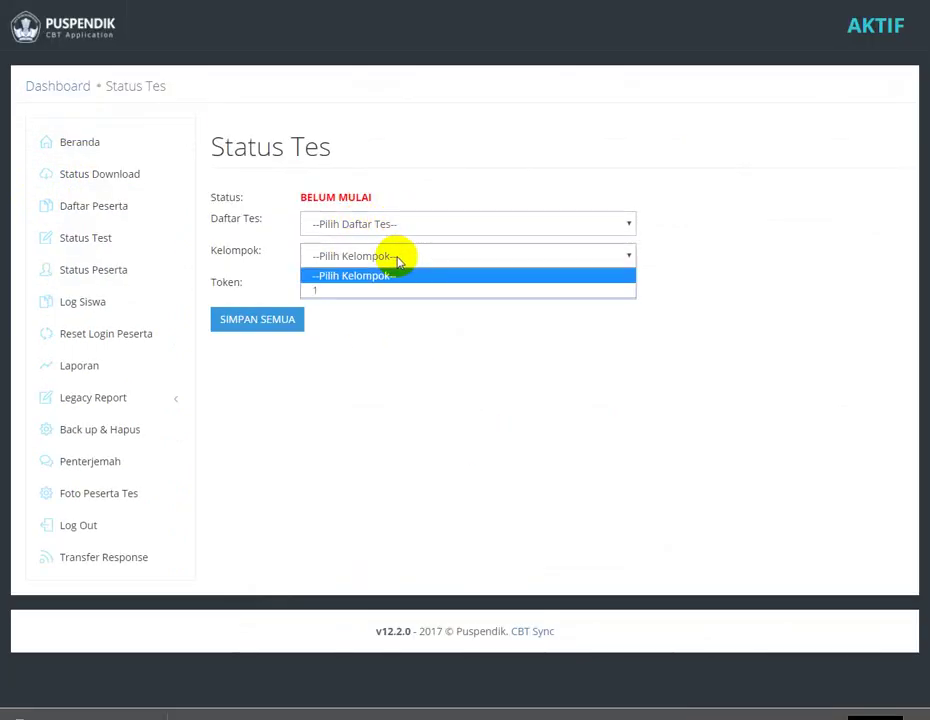
click(420, 430)
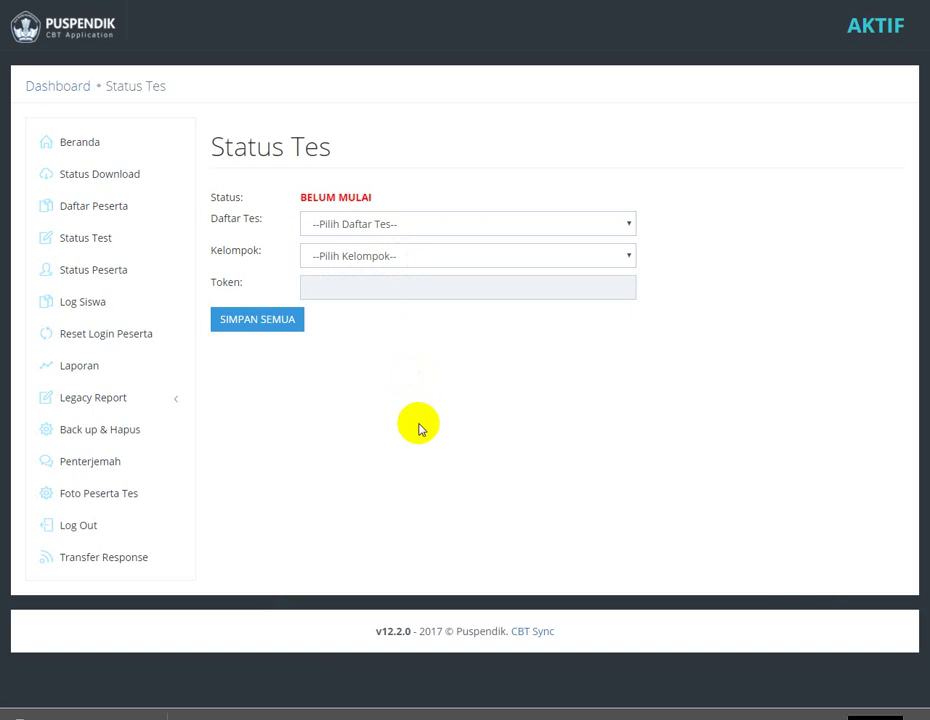